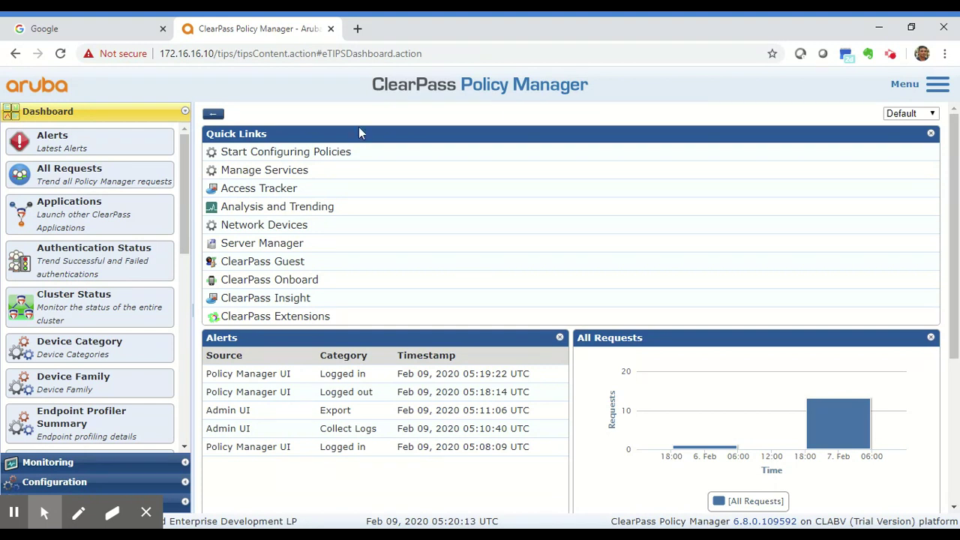
Open the Local Users list under Configuration > Identity.
click(148, 486)
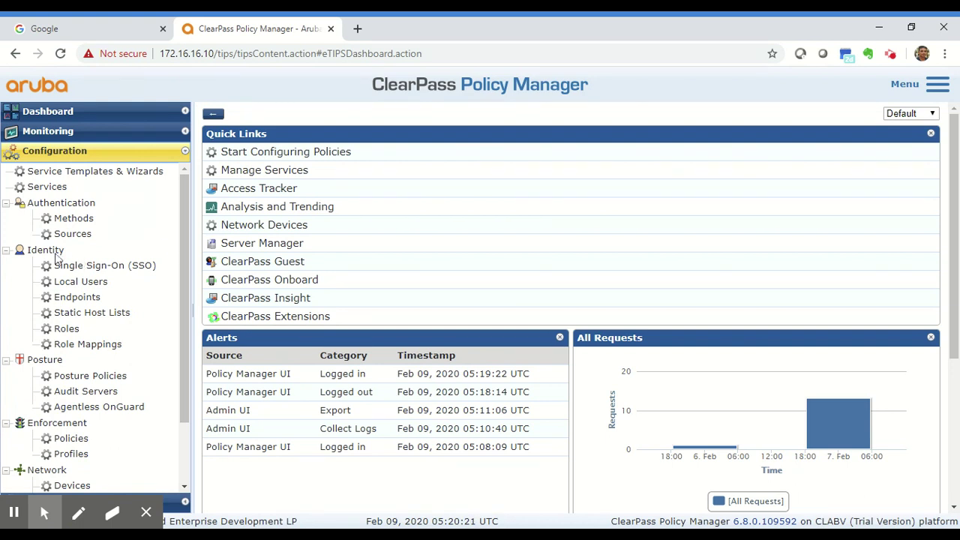
click(82, 283)
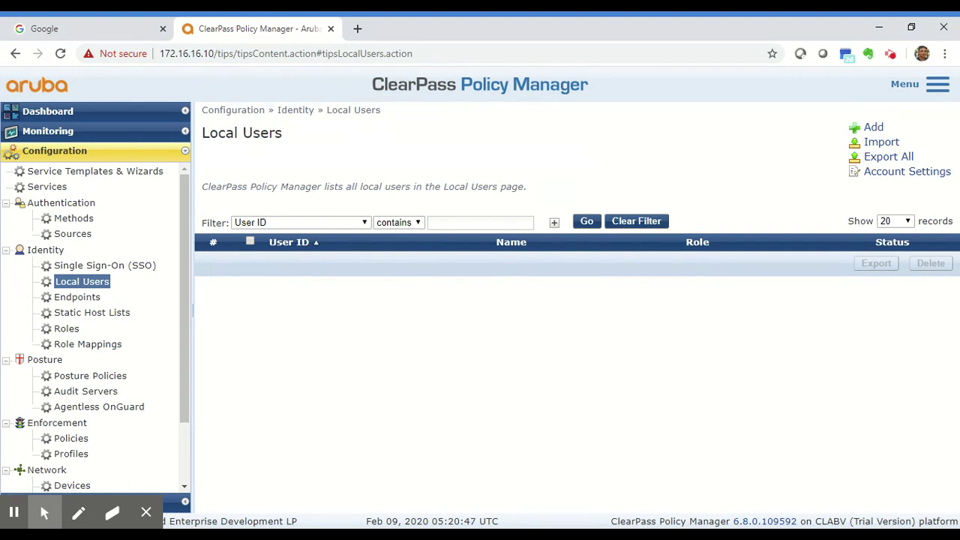
Click Add on the Local Users page to start a new local user.
click(872, 129)
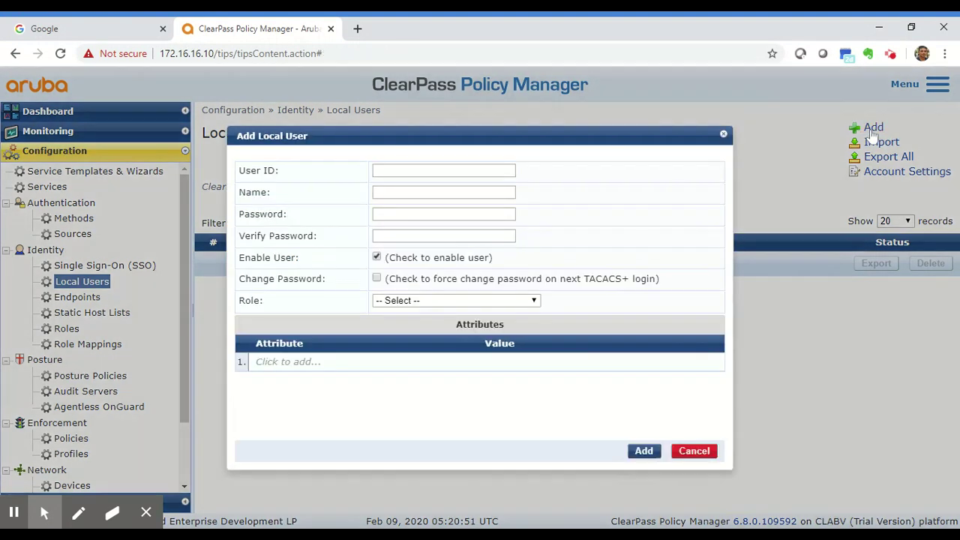
Enter user ID 'aruba', name 'Aruba Test', and the password with its confirmation.
click(487, 170)
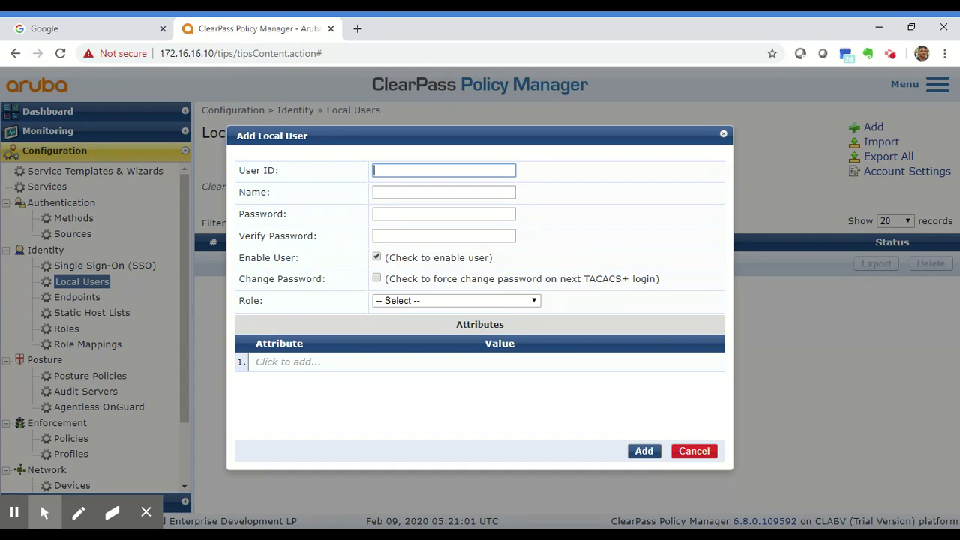
text(aruba)
click(443, 192)
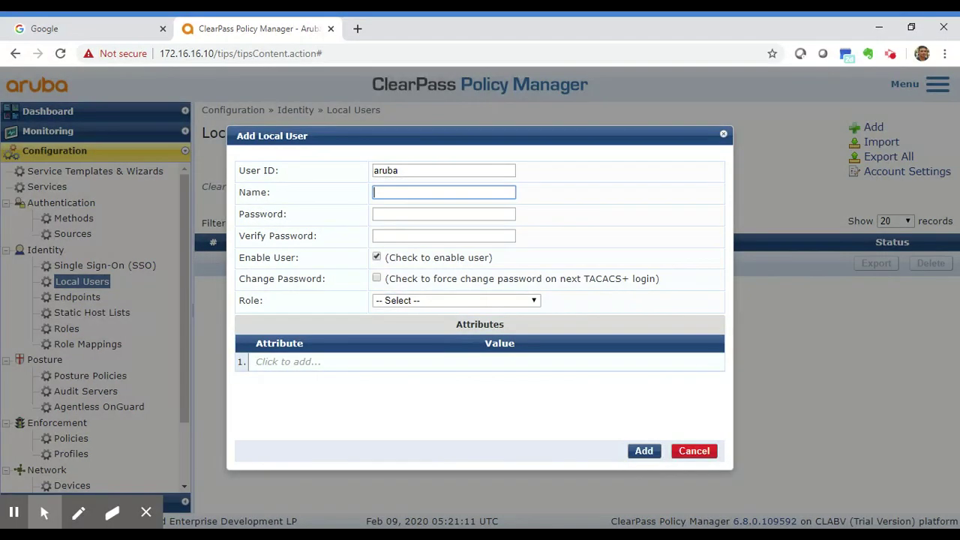
text(Aruba Test)
click(443, 214)
text(••••••••••••••)
key(Tab)
text(••••••••)
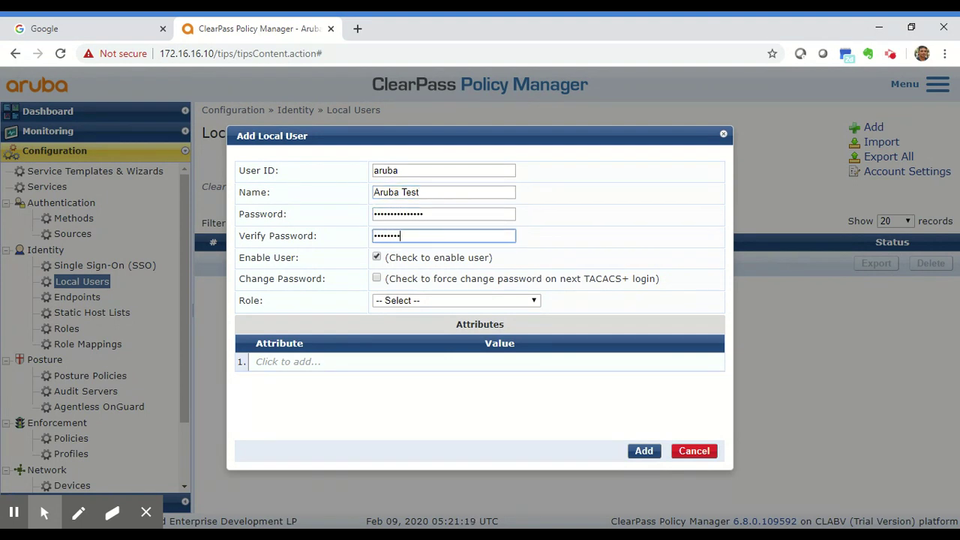
text(••••••)
click(547, 217)
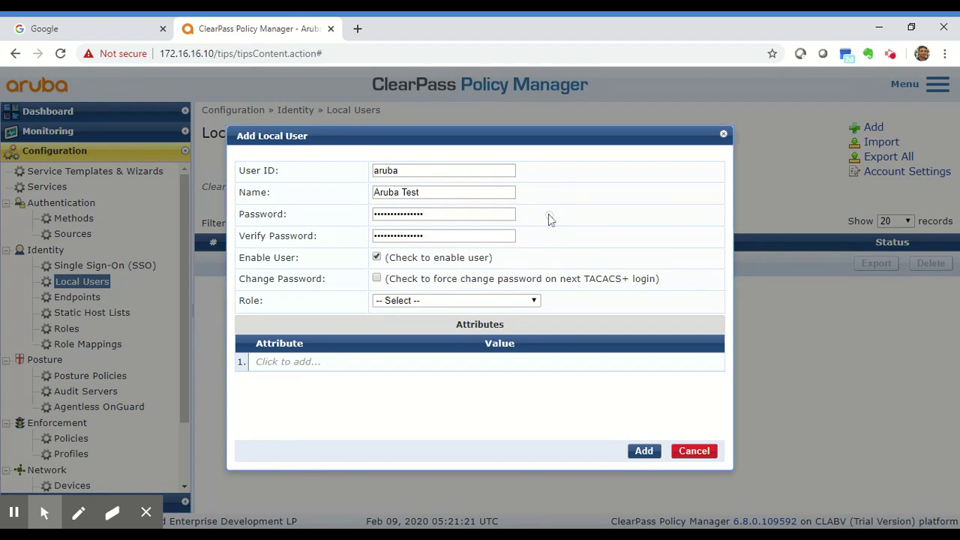
Check the entered user ID, password fields and name by highlighting each.
double_click(395, 169)
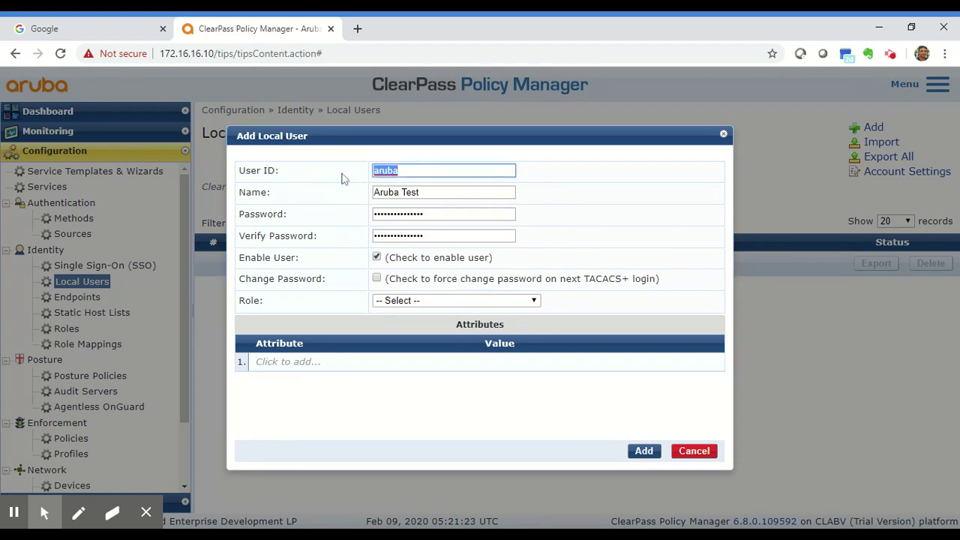
drag(440, 214, 332, 219)
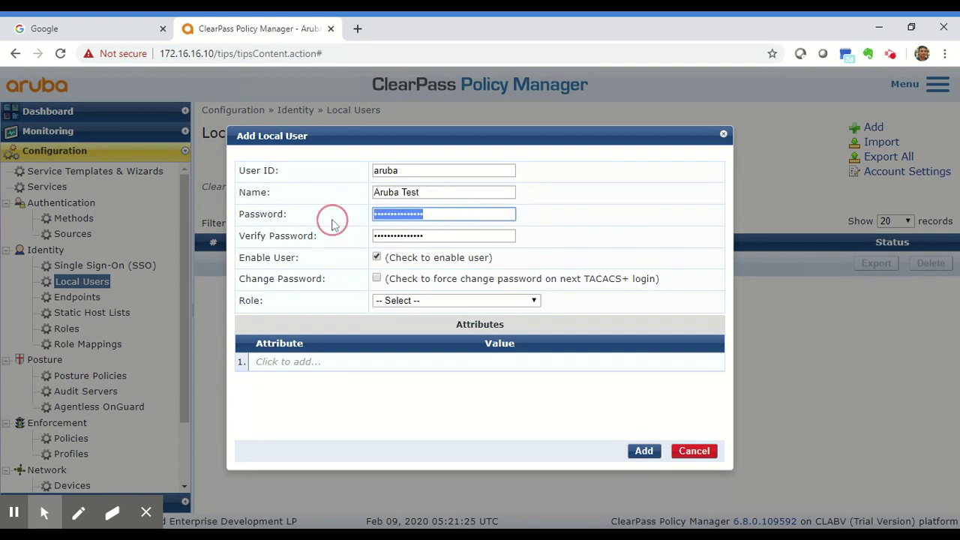
click(428, 234)
drag(427, 234, 329, 249)
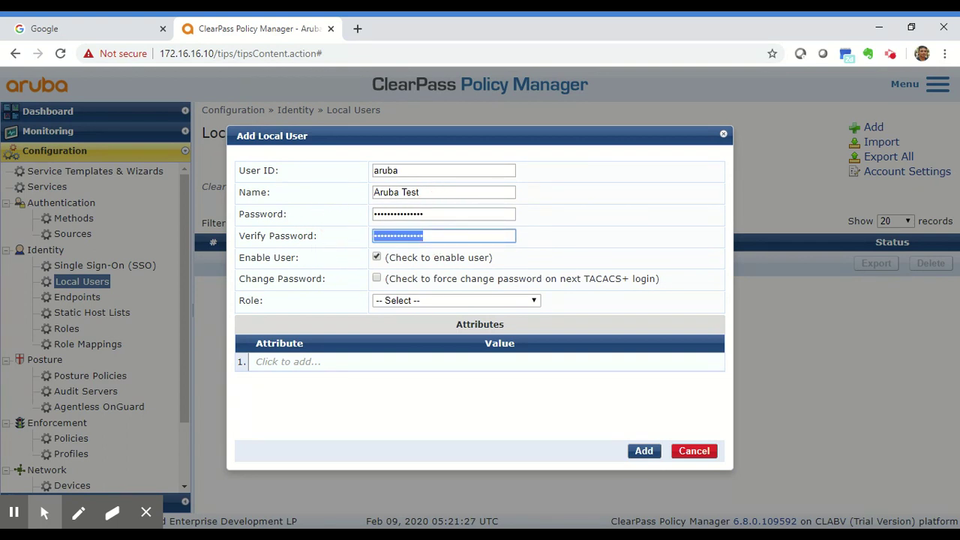
drag(450, 193, 357, 193)
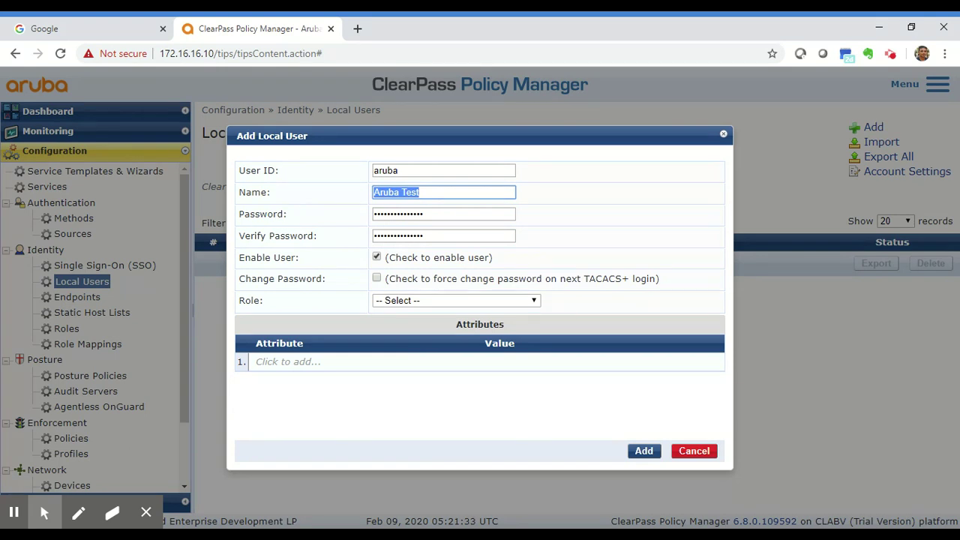
click(498, 275)
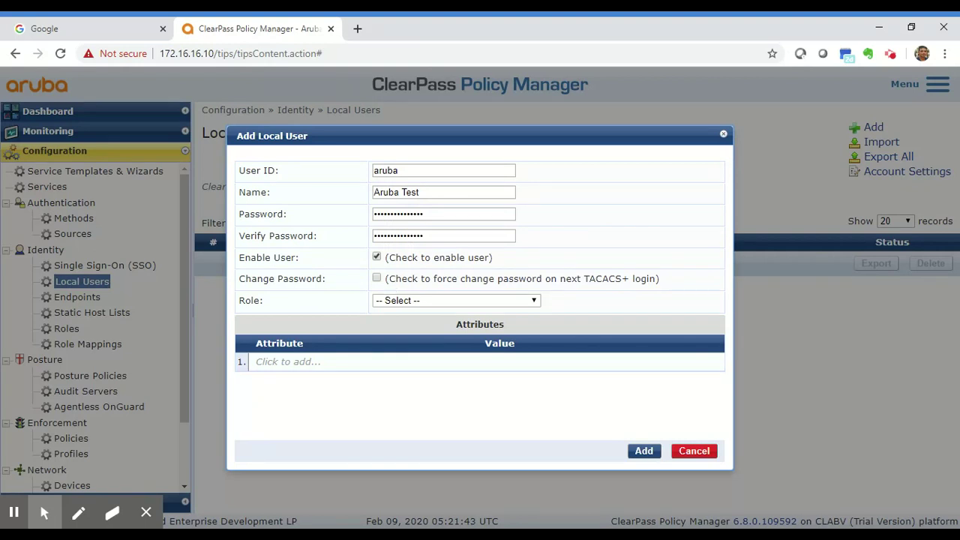
Leave forced password change off and assign the Employee role.
drag(387, 279, 558, 289)
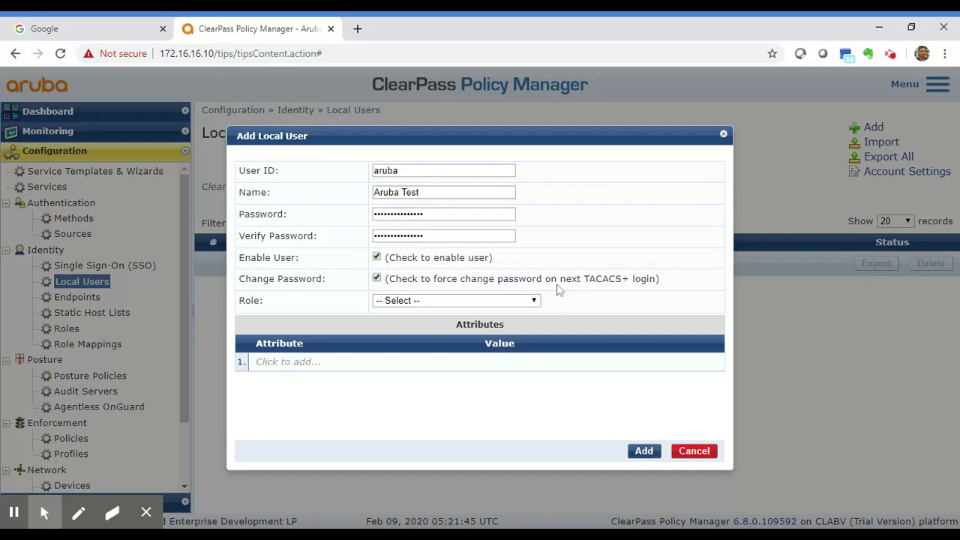
click(533, 285)
click(495, 302)
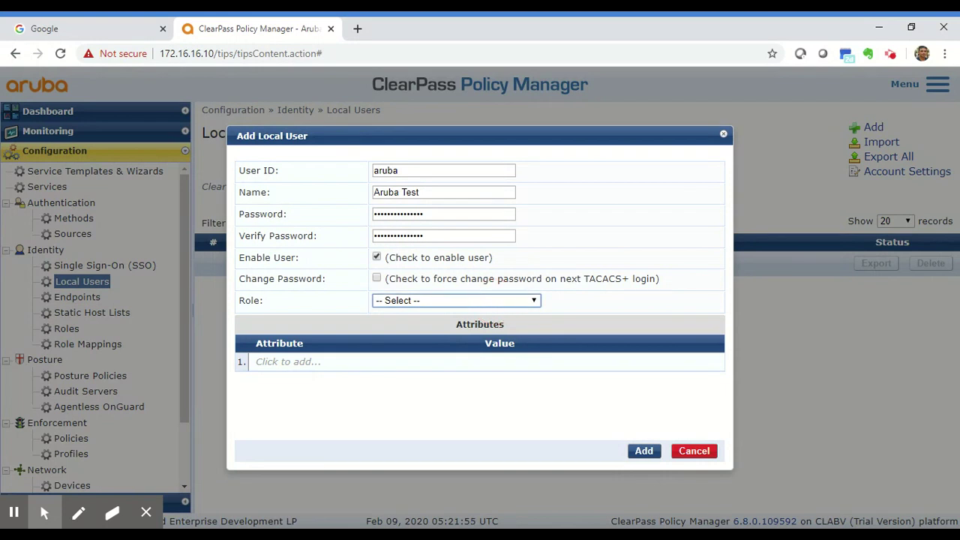
click(420, 160)
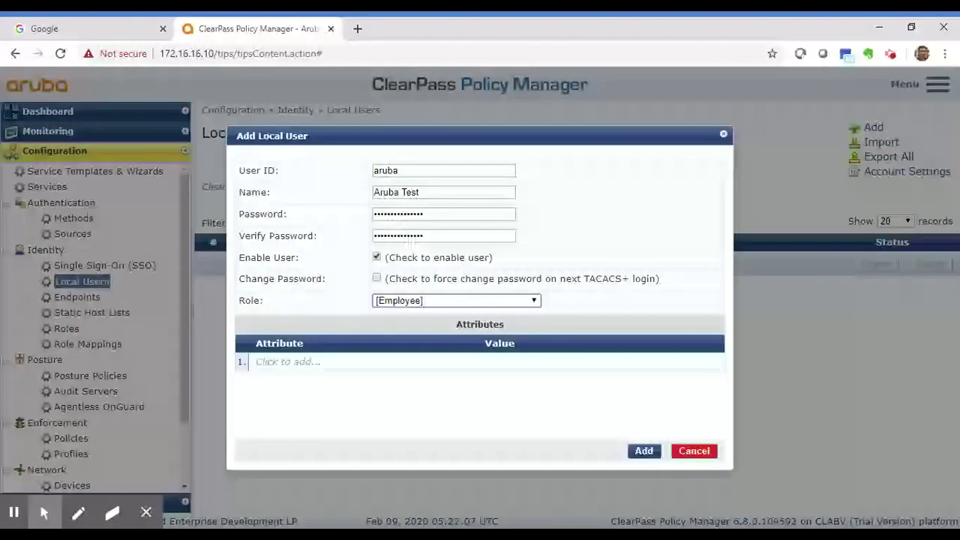
Duplicate the ClearPass browser tab.
click(594, 220)
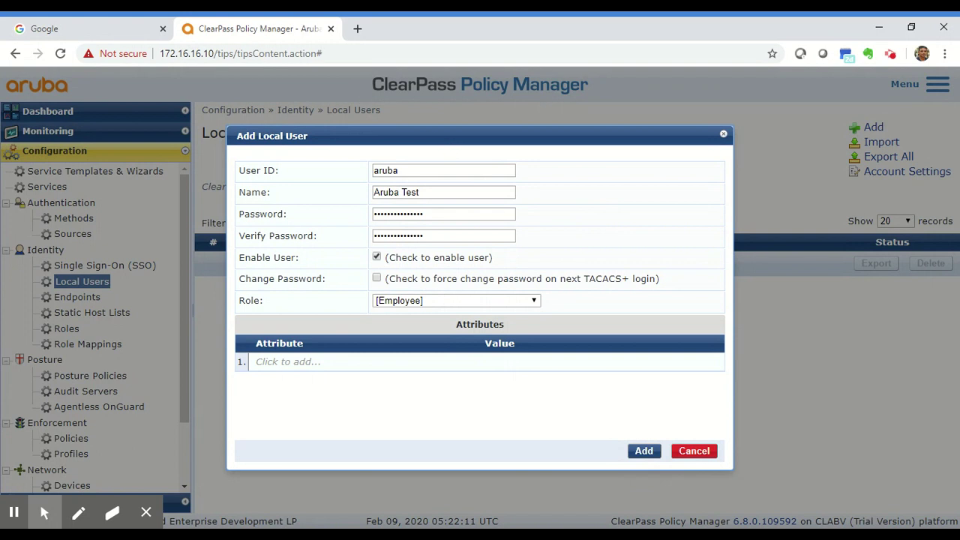
right_click(267, 31)
click(297, 80)
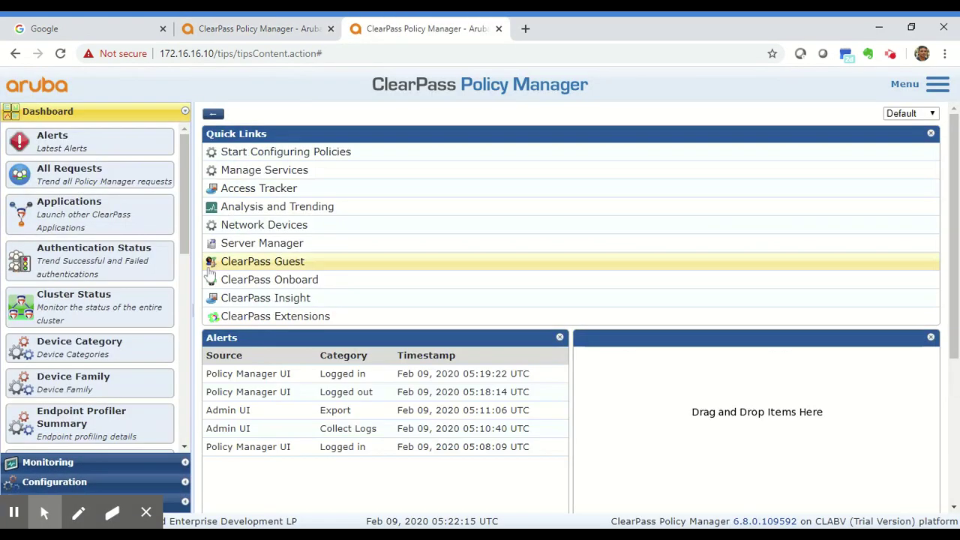
In the new tab, save a role named 'Airowire Employee', then return to the original tab.
click(171, 484)
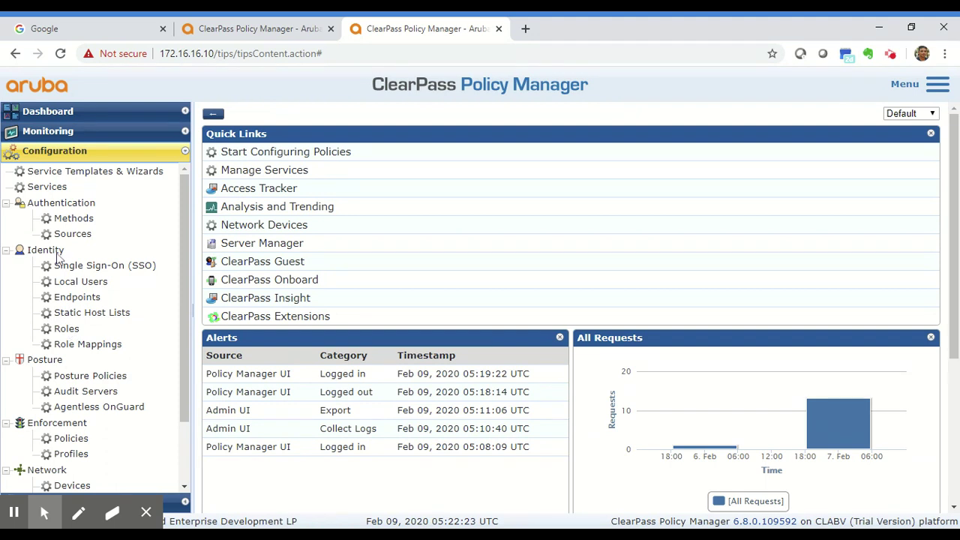
click(67, 328)
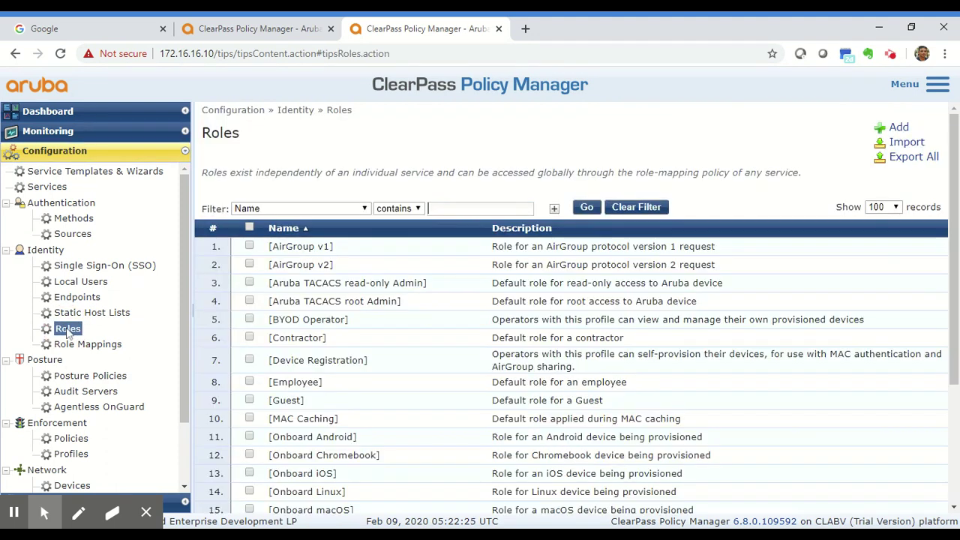
click(897, 128)
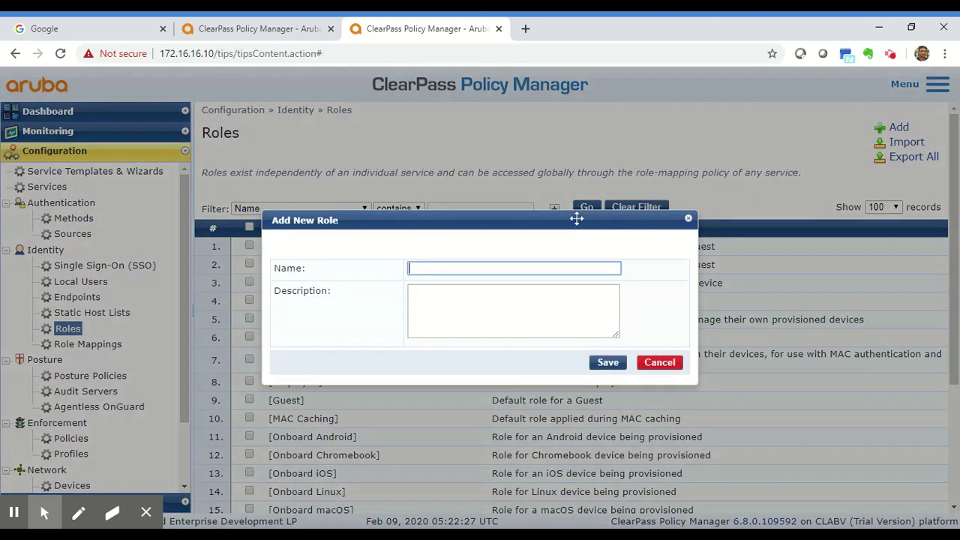
text(Airowire Employee)
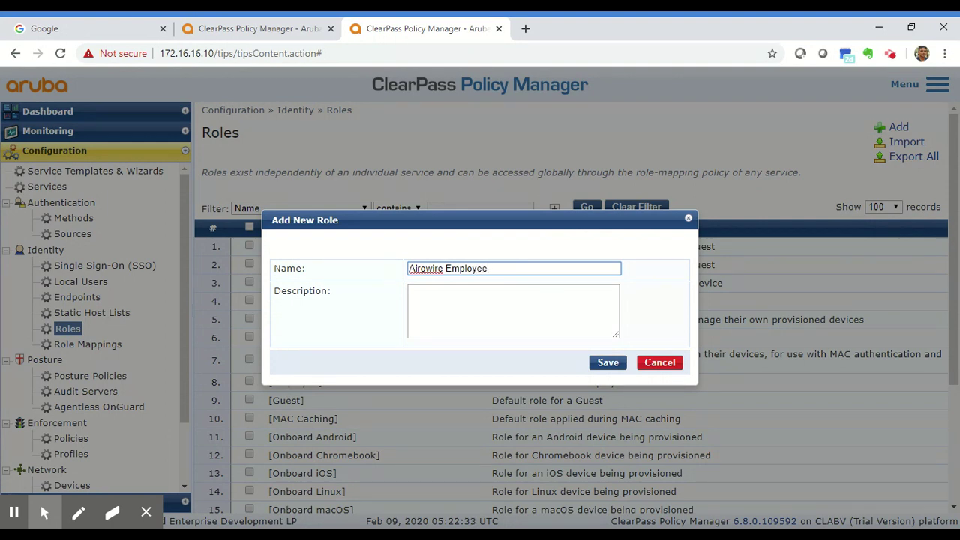
click(608, 363)
click(240, 29)
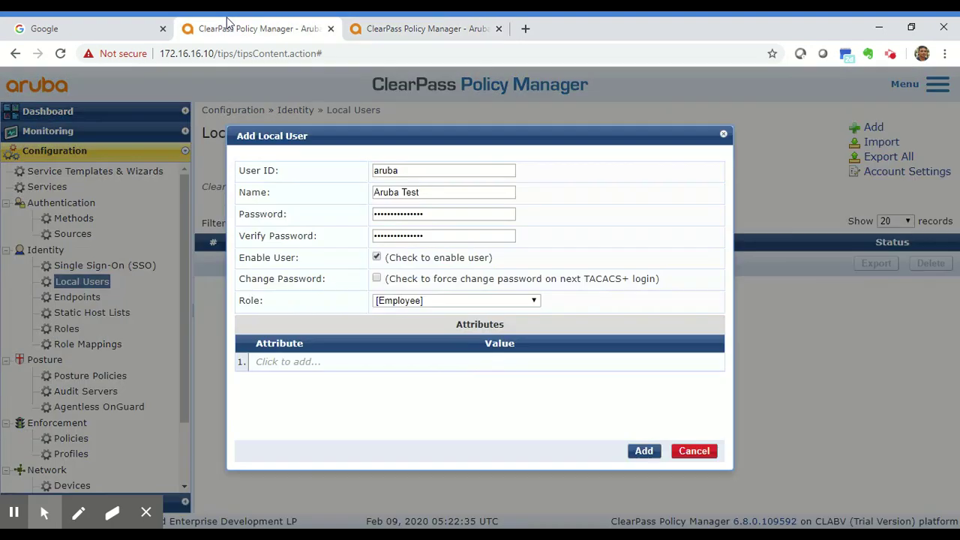
Keep the Employee role and add a Designation attribute with value 'Network Engineer'.
click(532, 299)
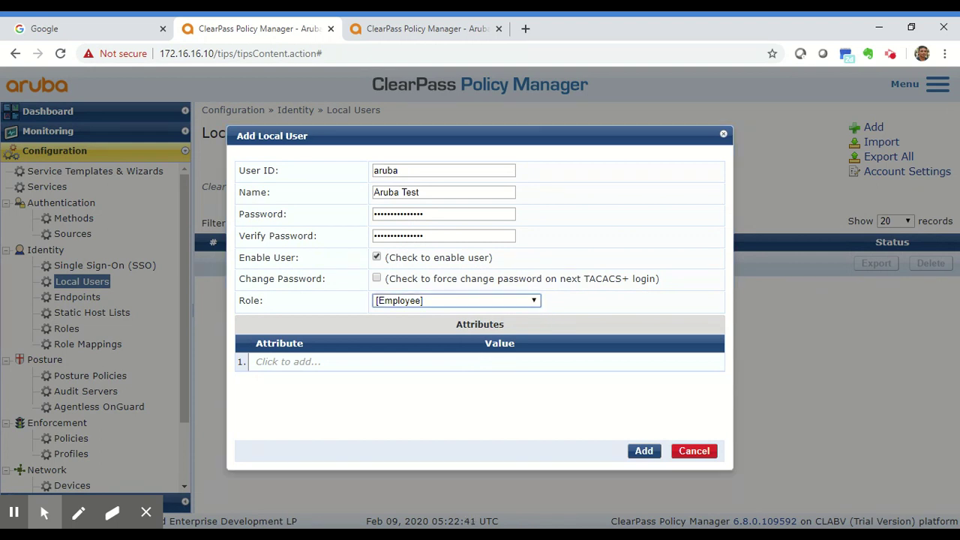
click(442, 425)
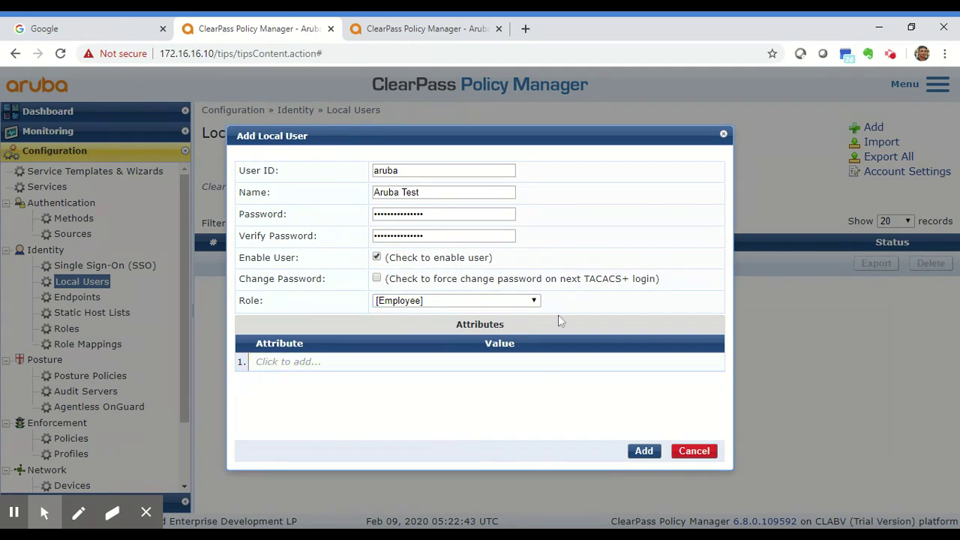
click(298, 363)
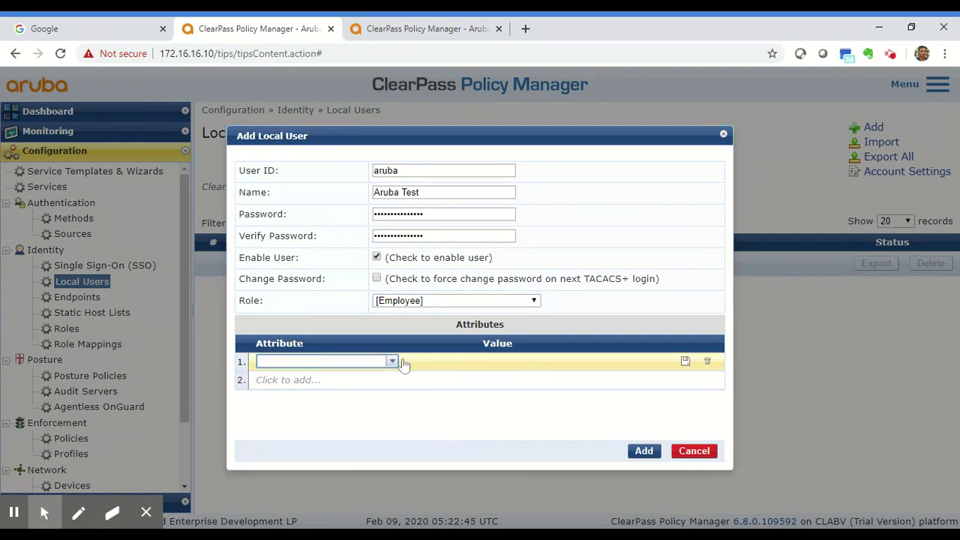
click(392, 361)
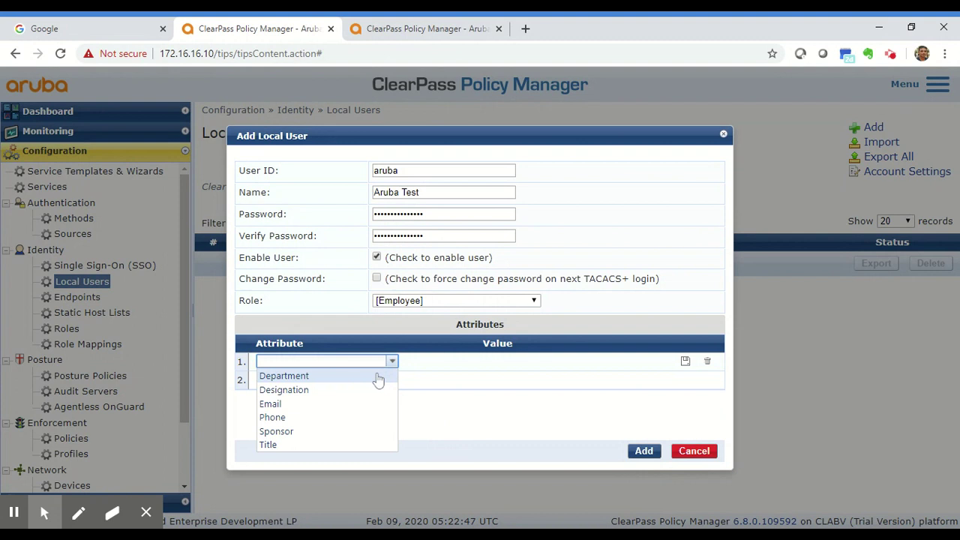
click(314, 391)
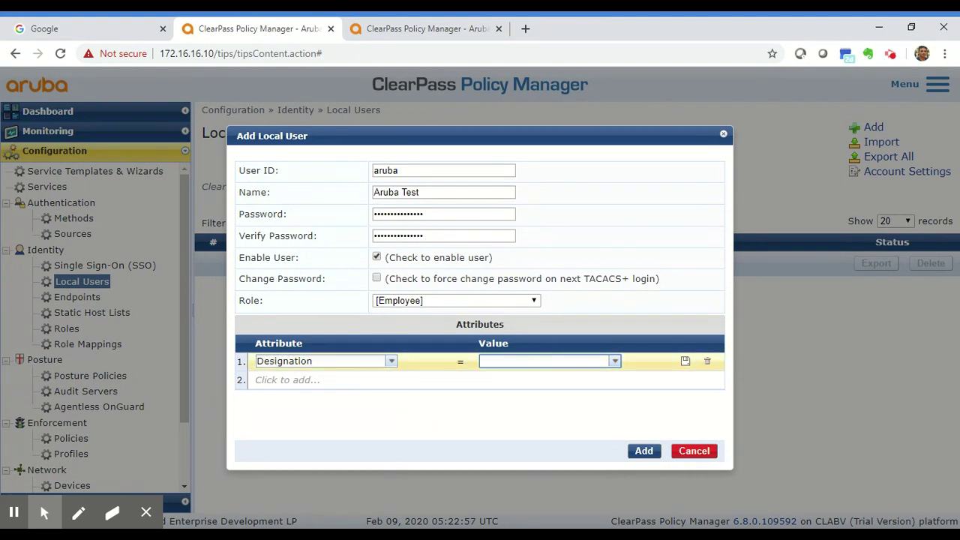
text(Network Engineer)
click(685, 361)
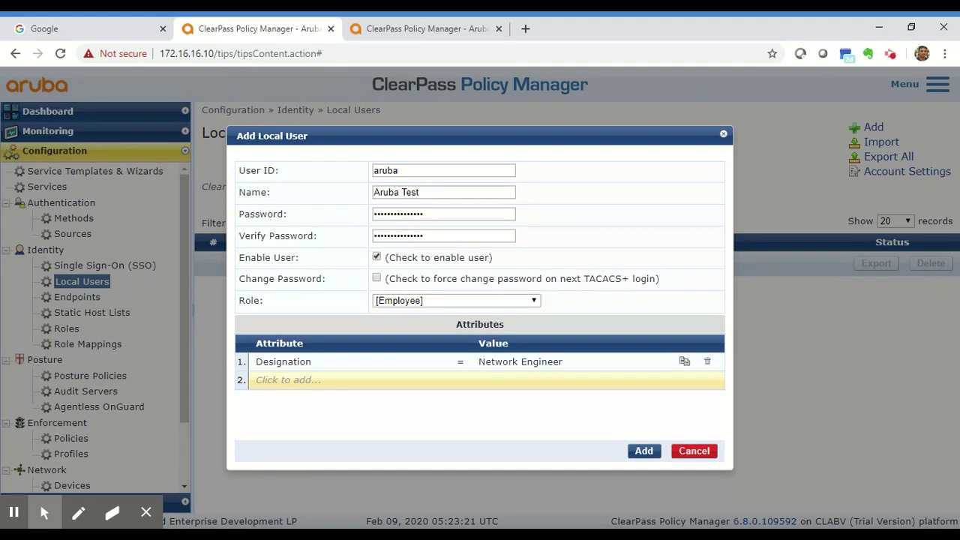
double_click(272, 307)
click(393, 437)
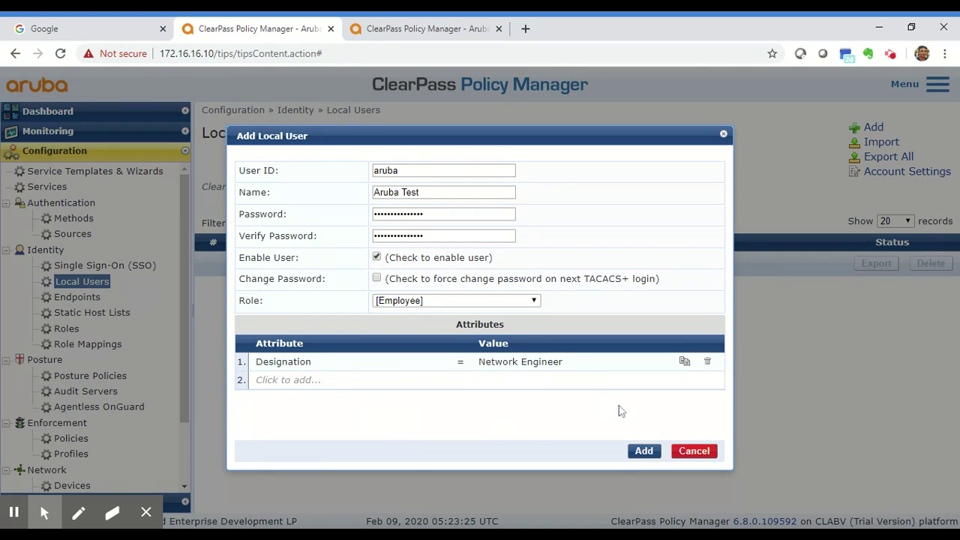
Add the user, then review Account Settings' Password Policy and Disable Accounts tabs.
click(649, 454)
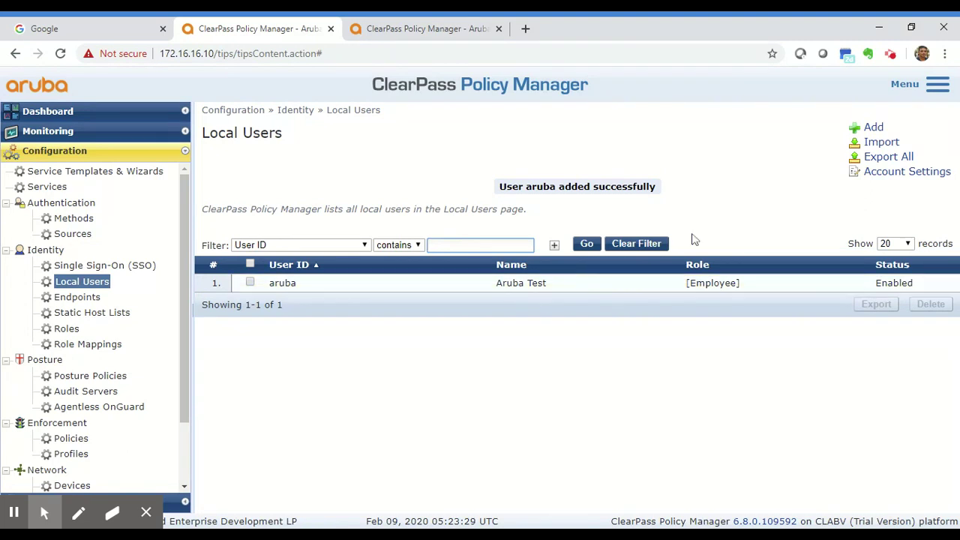
click(907, 171)
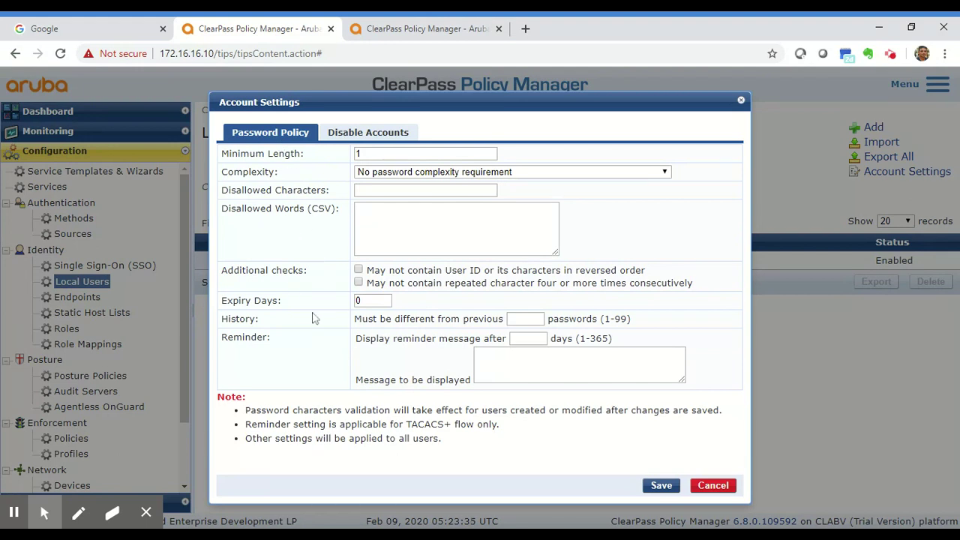
drag(377, 300, 326, 303)
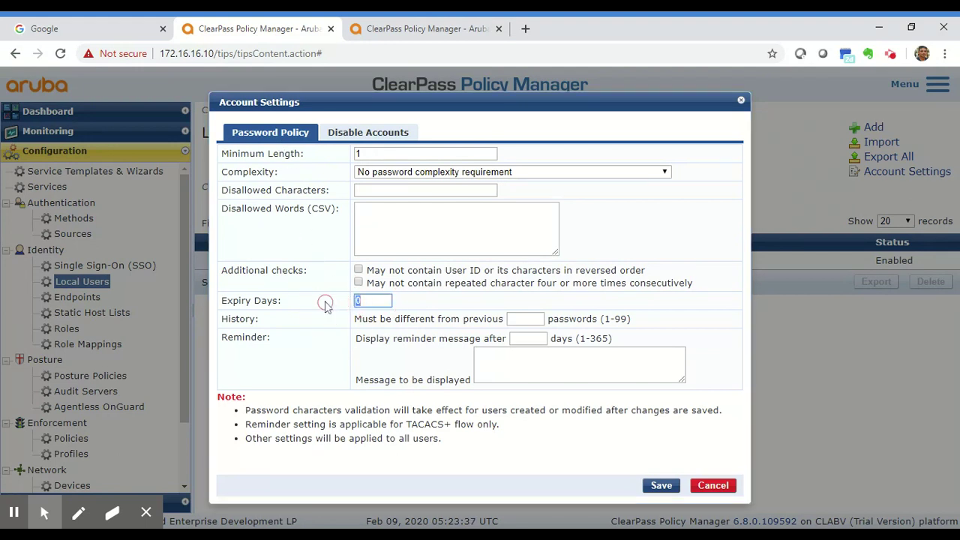
click(383, 140)
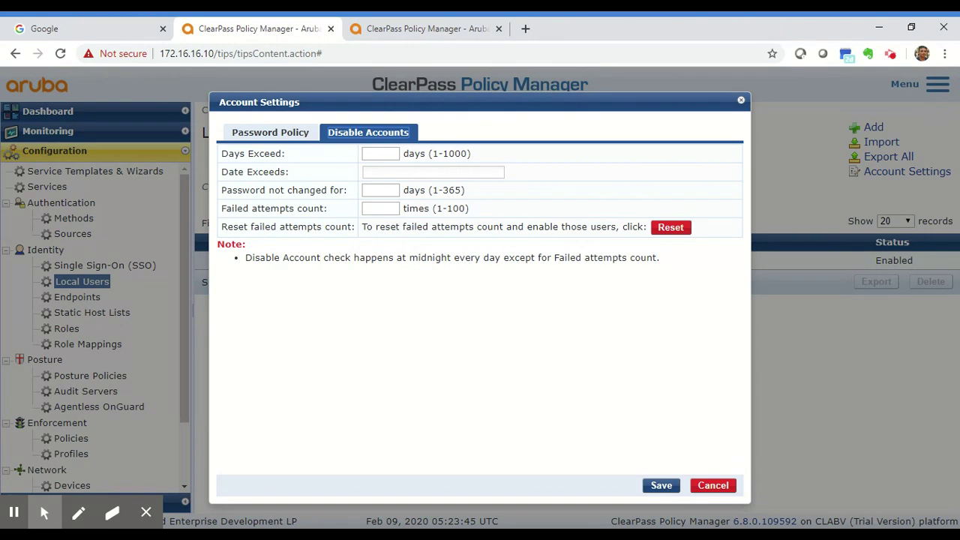
click(291, 133)
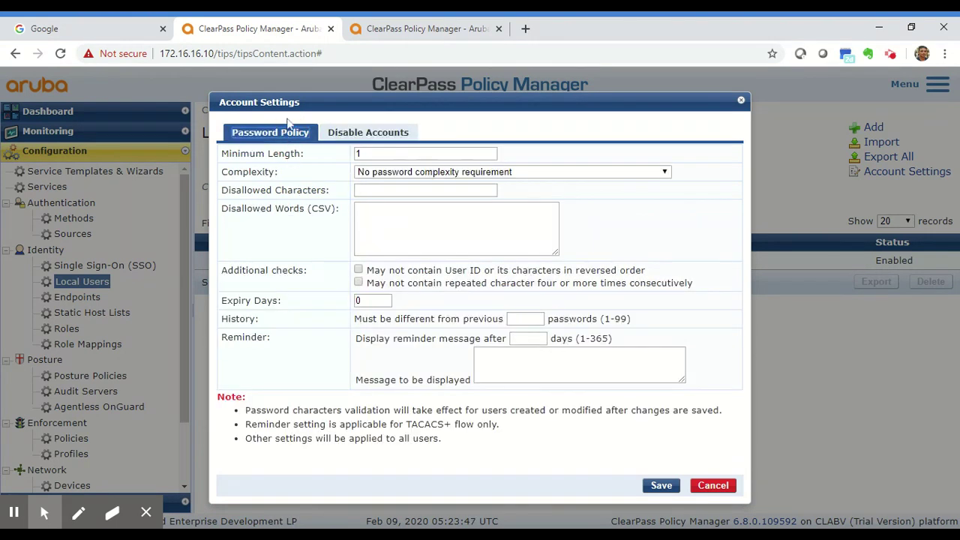